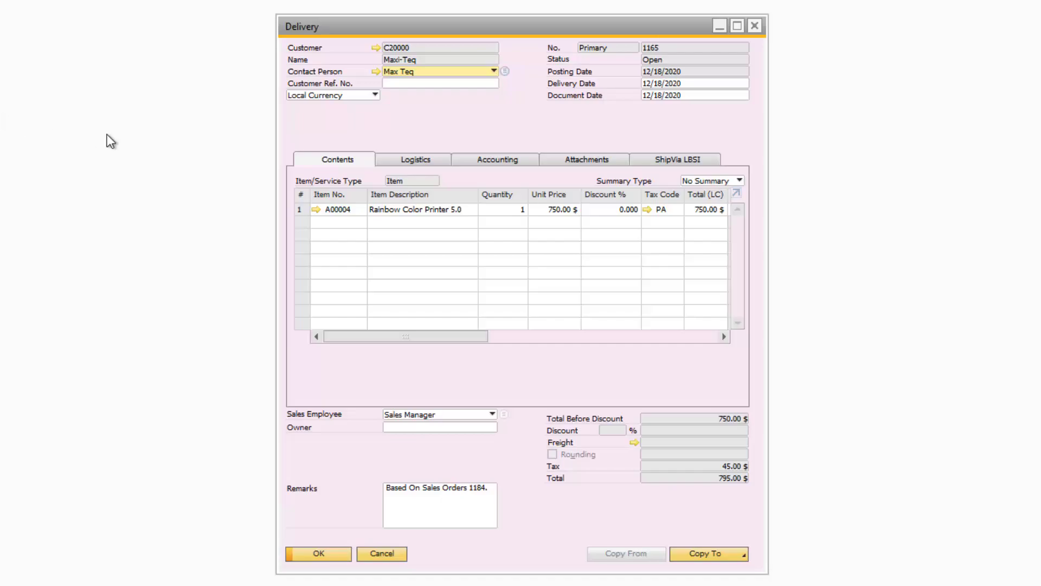
Step: Load the delivery's order in ShipVia LBSI, showing UPS Ground (U03) and its ship-to address
click(654, 165)
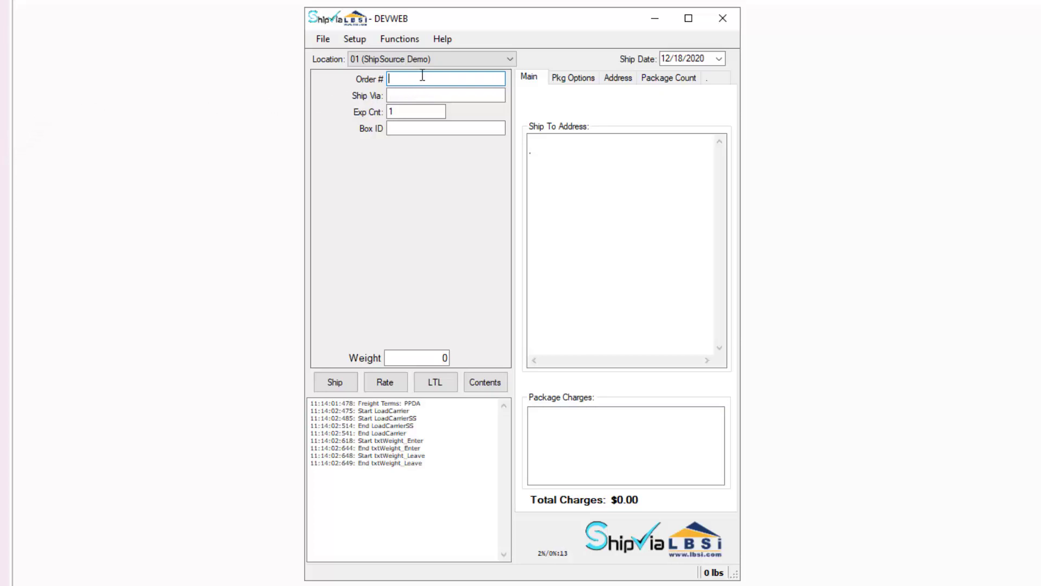
text(1165)
key(Return)
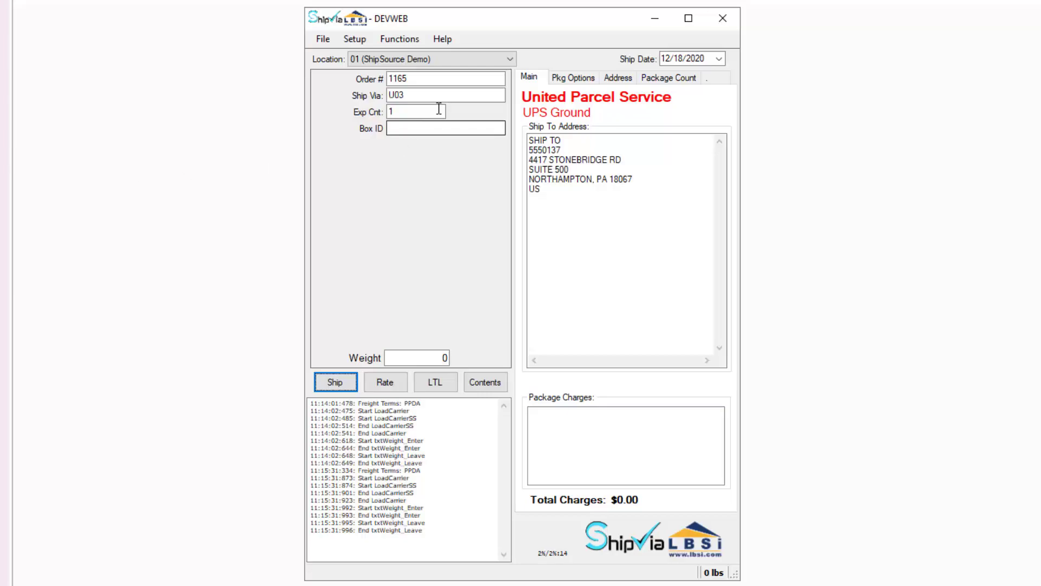
Step: Change the order's ship-via code to 0STD, the Standard Rate Shop
double_click(459, 95)
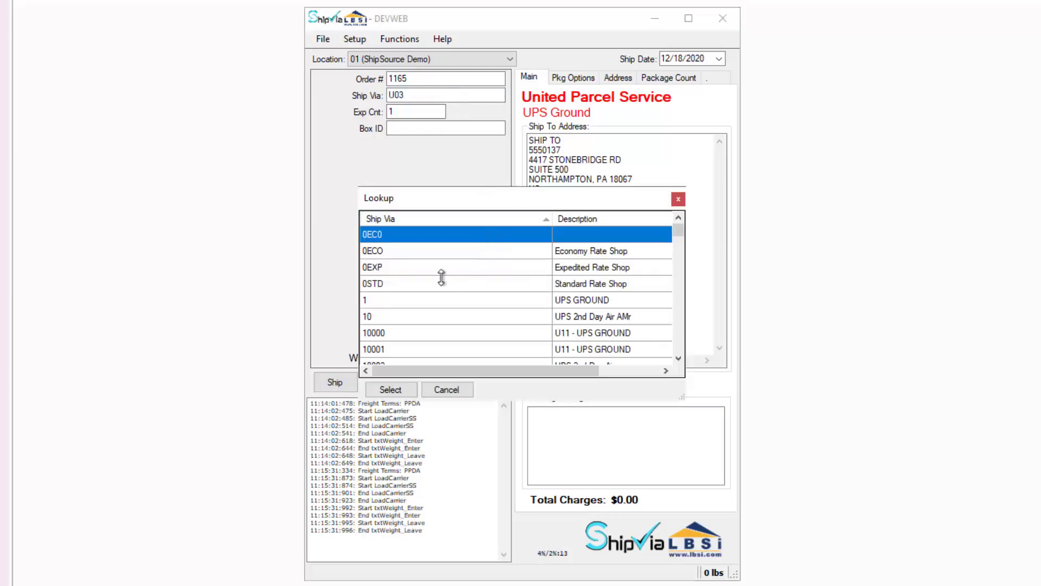
click(444, 288)
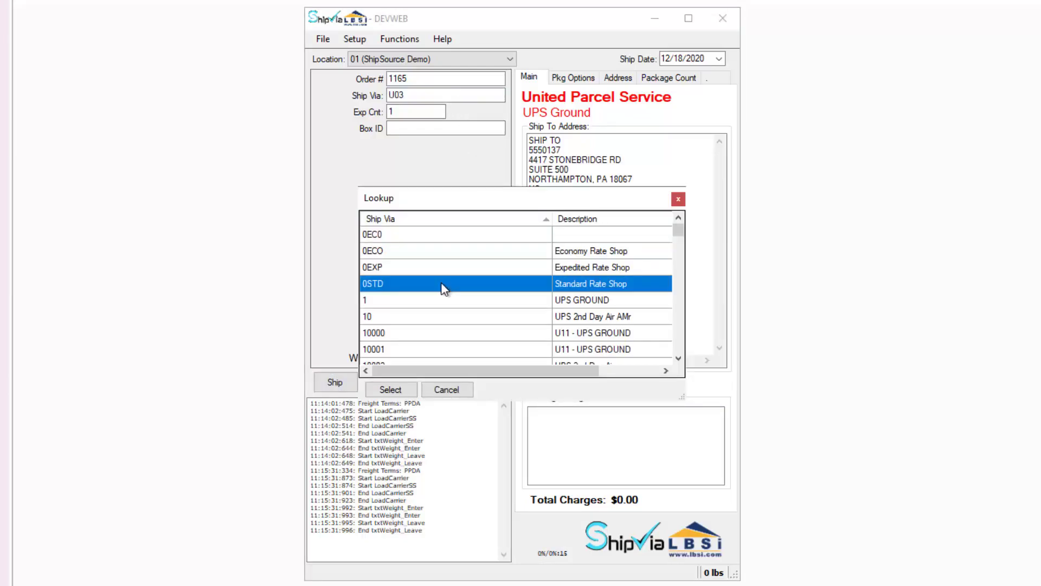
double_click(442, 284)
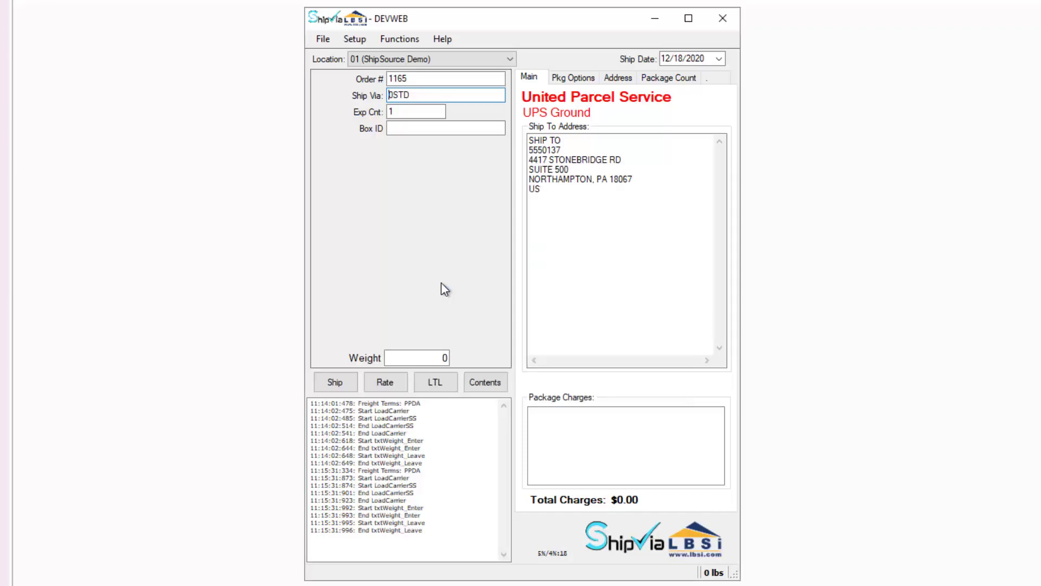
key(Tab)
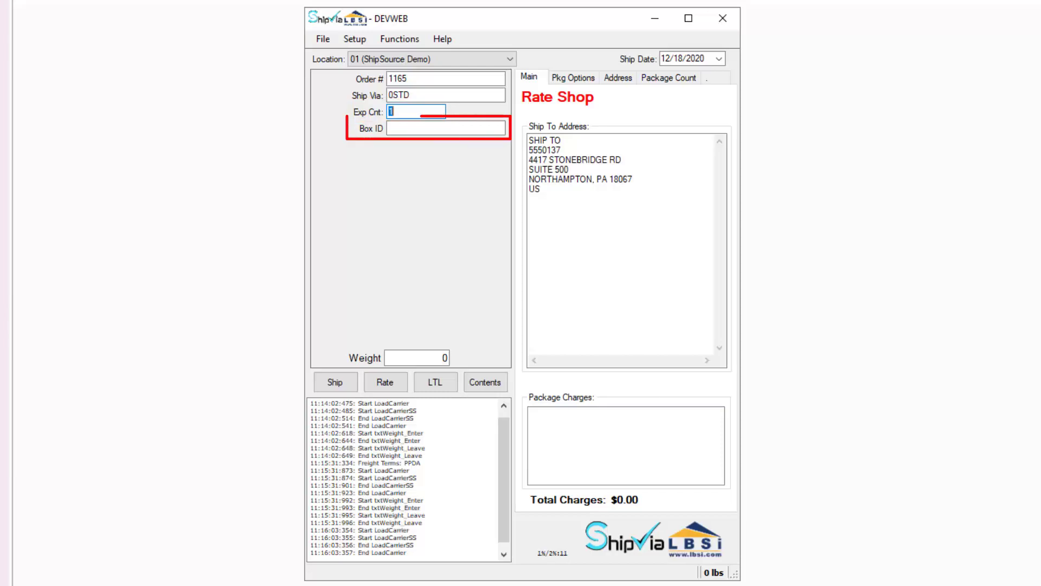
Step: Set the package's Box ID to box 12 (22 × 22 × 22)
click(408, 129)
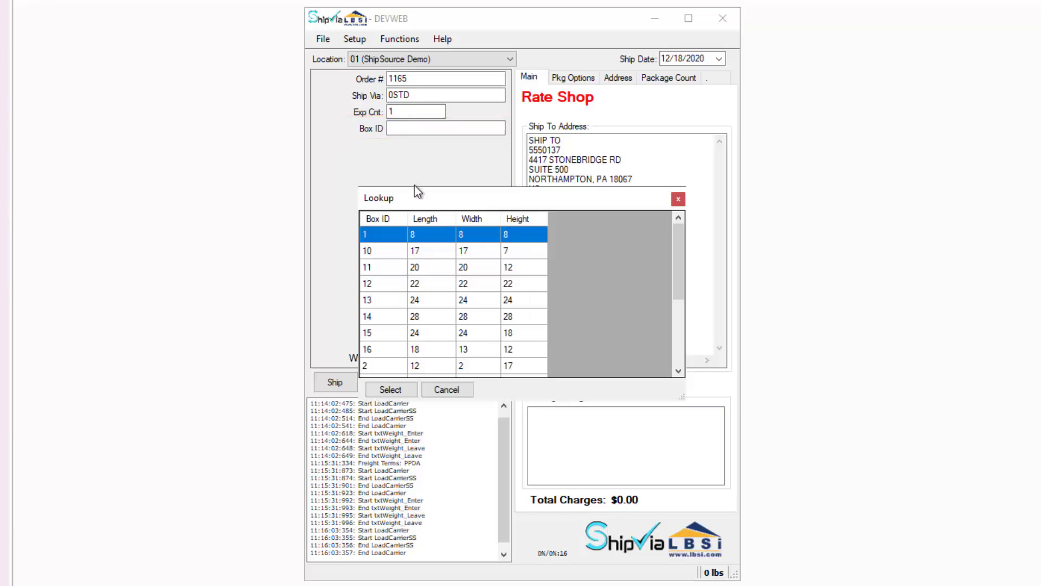
click(379, 285)
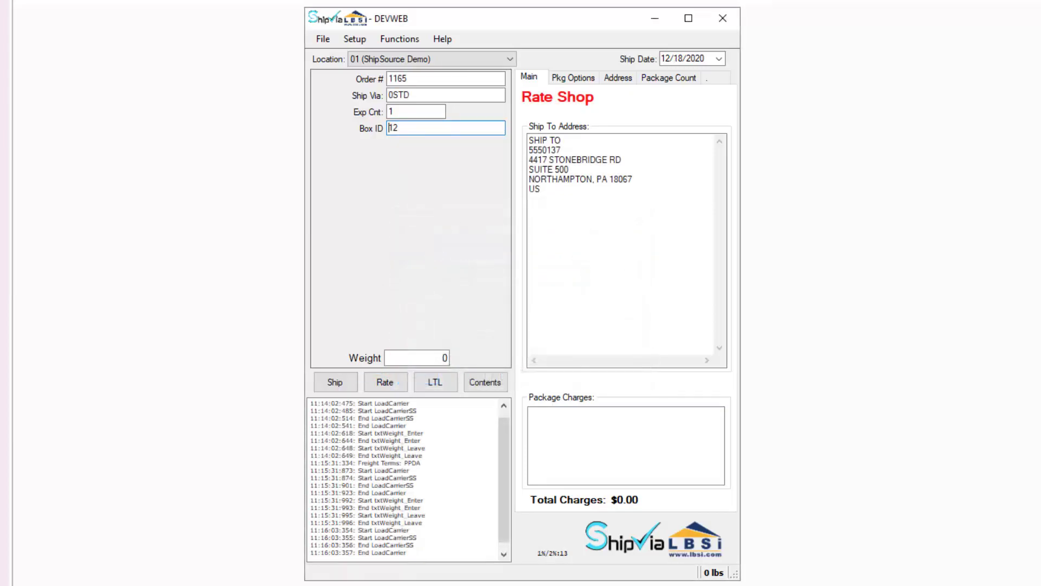
click(418, 357)
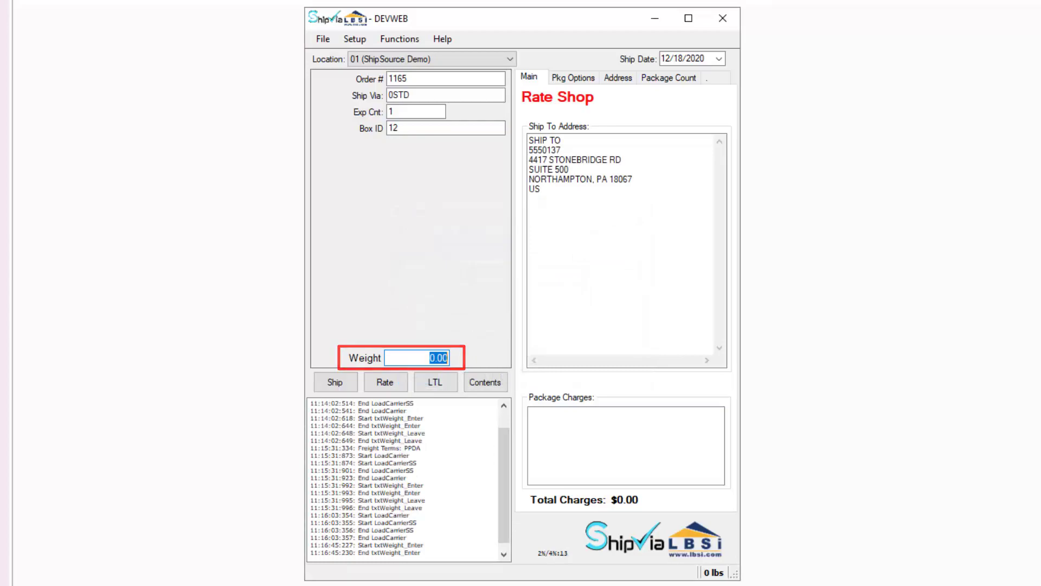
Step: Enter a 25 lb weight to rate-shop the package across FedEx and UPS services
text(25)
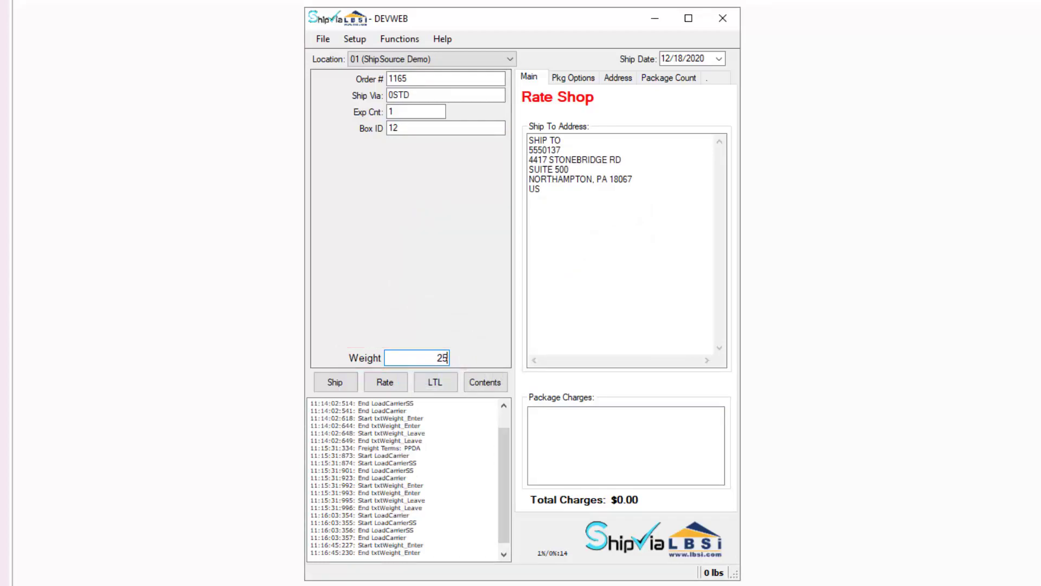
key(Return)
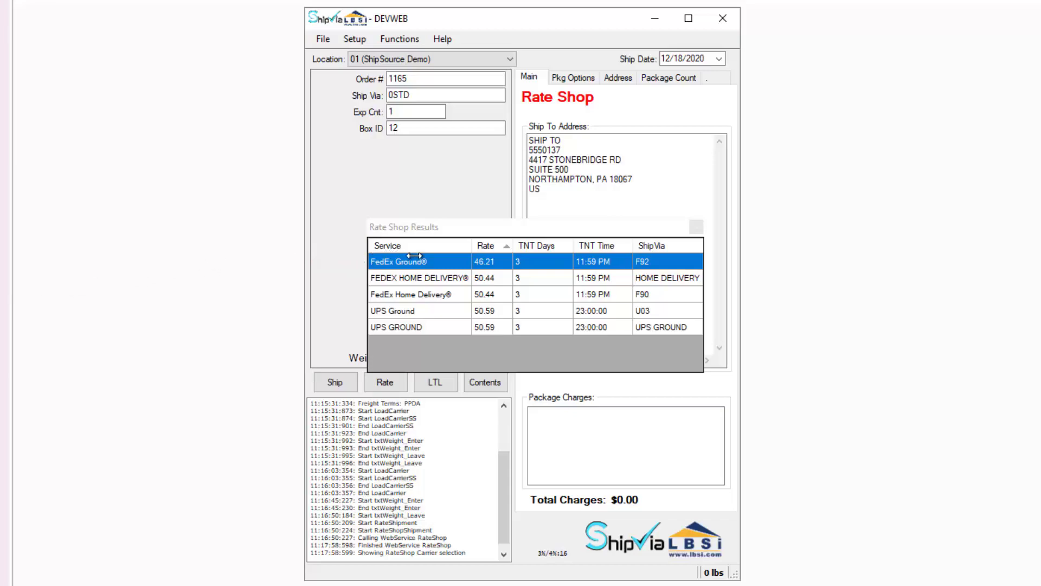
Step: Choose FedEx Ground (F92) at $46.21 from the rate shop results
click(429, 266)
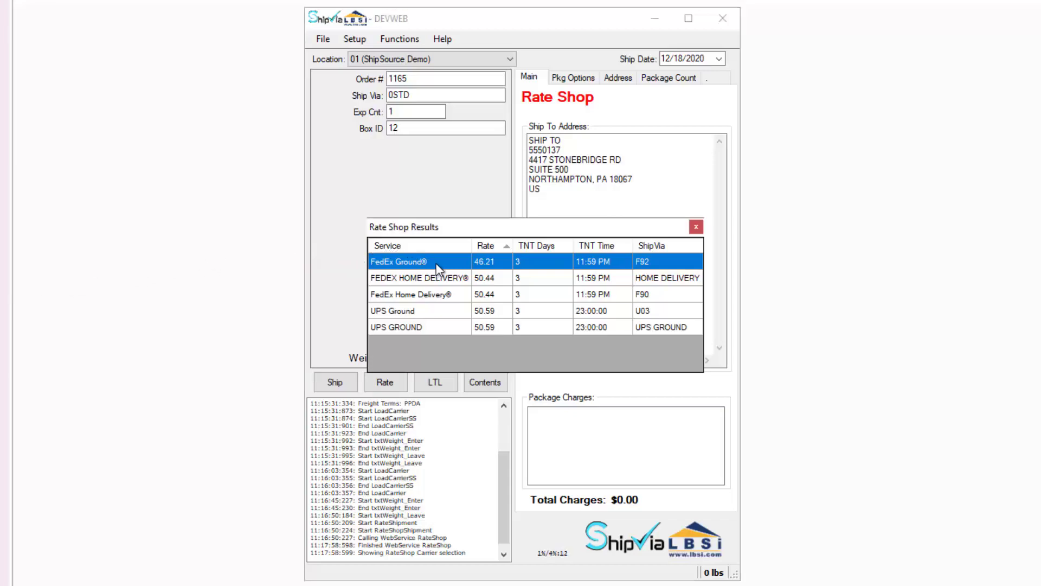
double_click(439, 265)
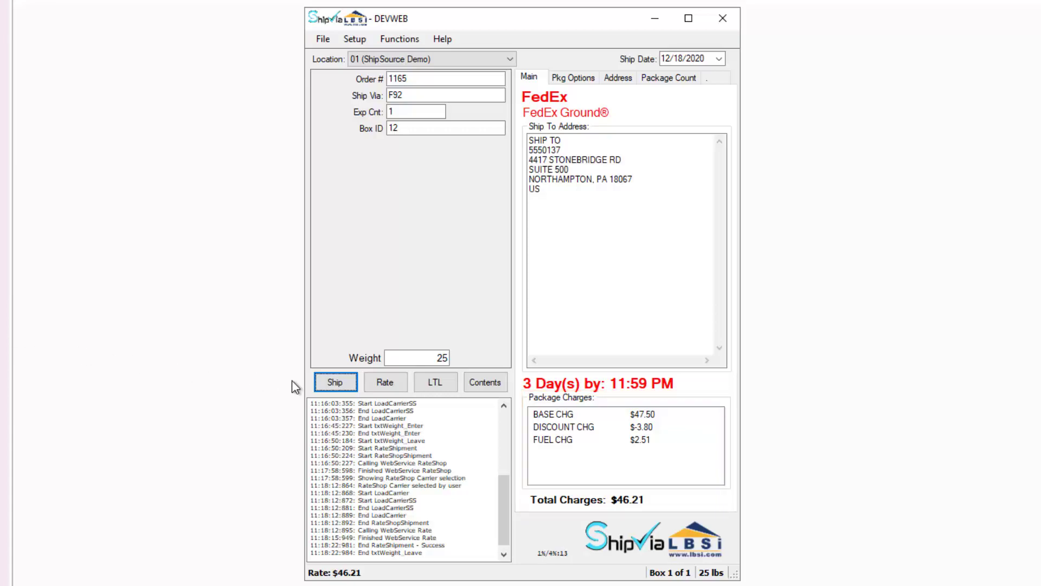
Step: Ship the parcel package with FedEx Ground
click(324, 383)
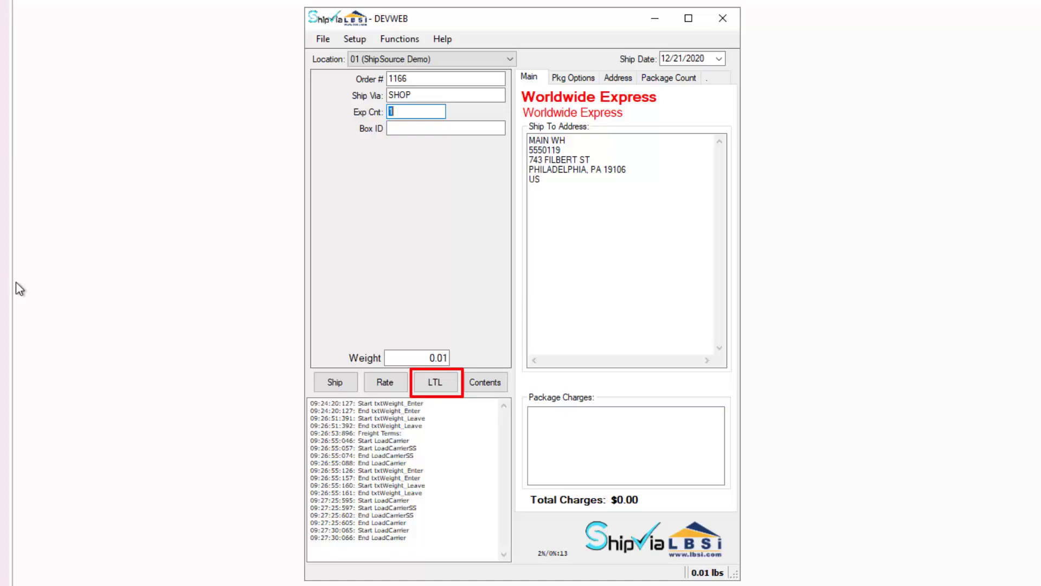
Step: Open the LTL Shipment Details for the order, listing item P10001
click(432, 383)
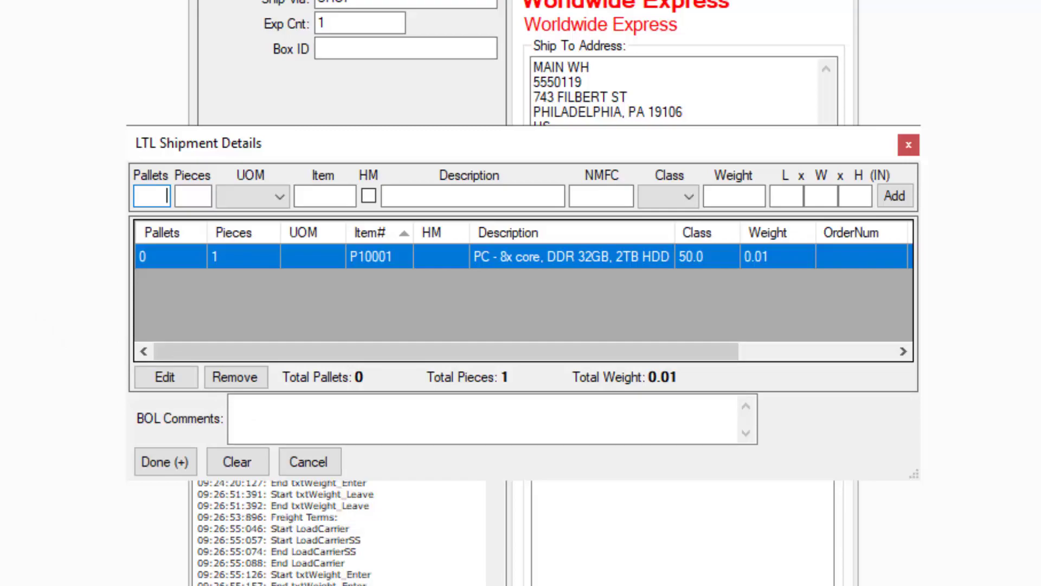
Step: Set the P10001 line's unit of measure to EA and its weight to 25
double_click(179, 256)
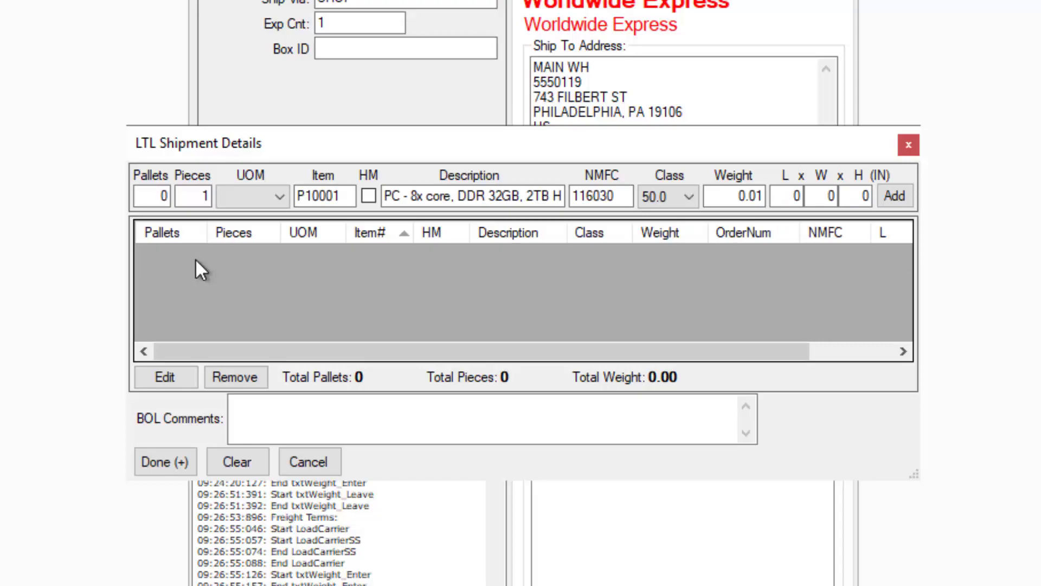
click(275, 200)
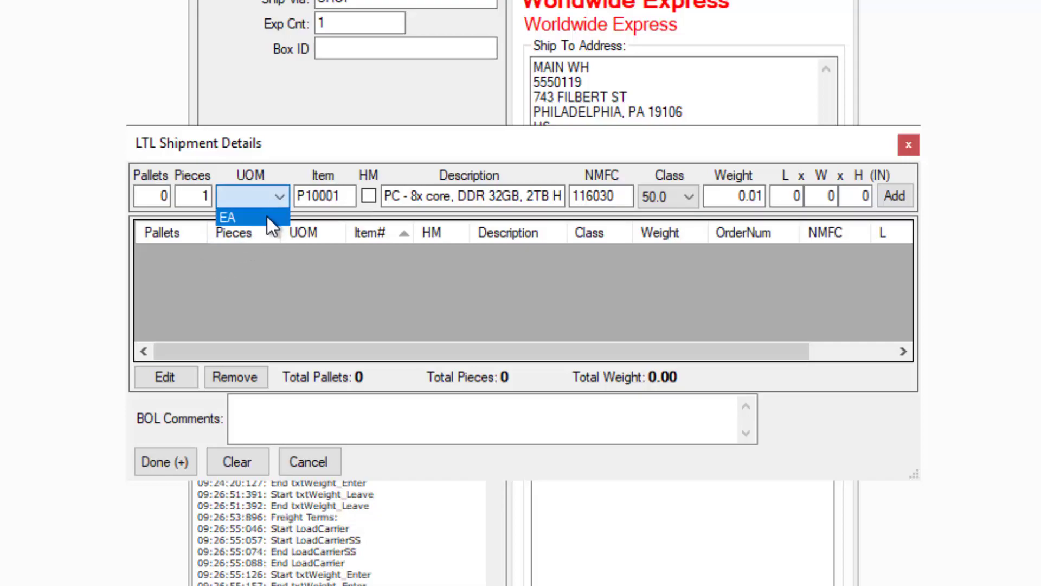
click(267, 216)
click(743, 197)
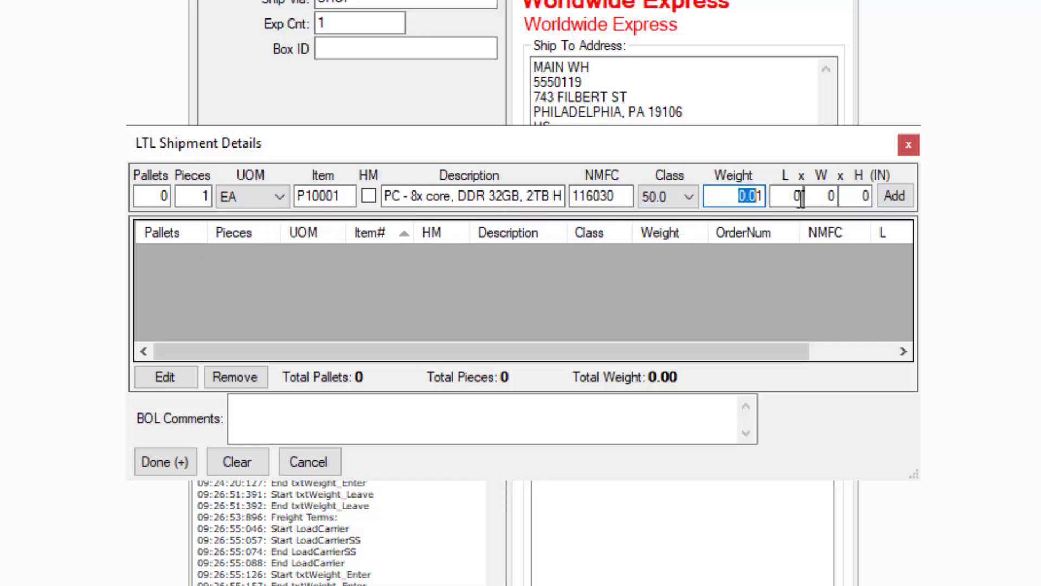
text(25)
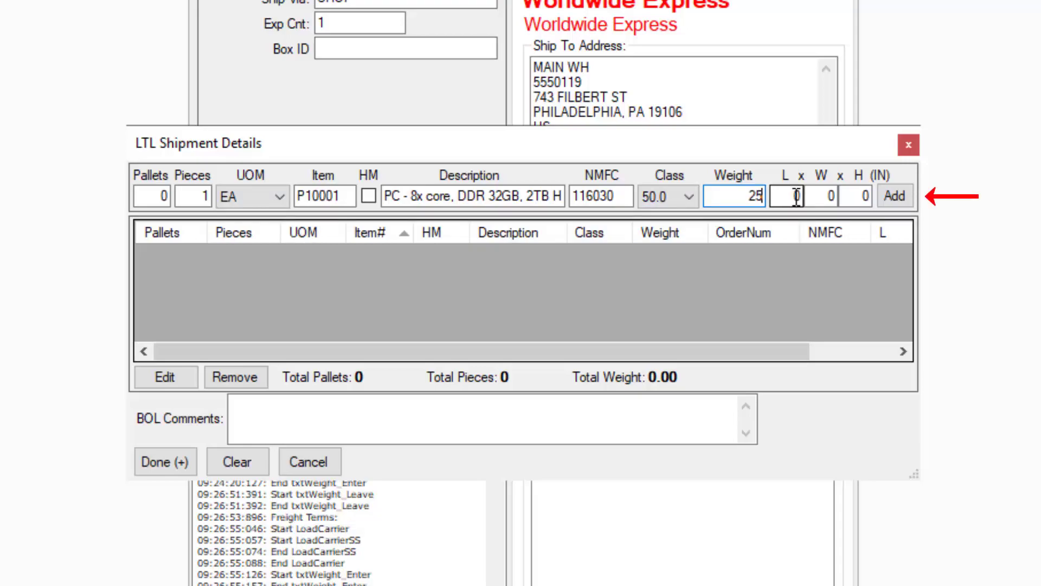
Step: Give the line 15 × 15 × 10 dimensions, add it, and rate-shop the LTL shipment
click(796, 196)
text(15)
key(Tab)
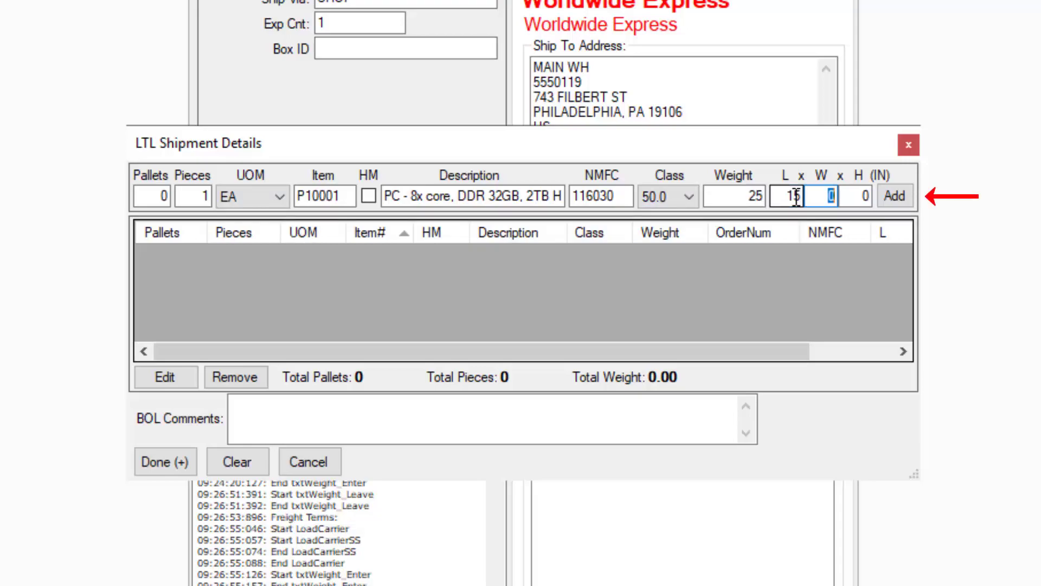
text(15)
key(Tab)
text(10)
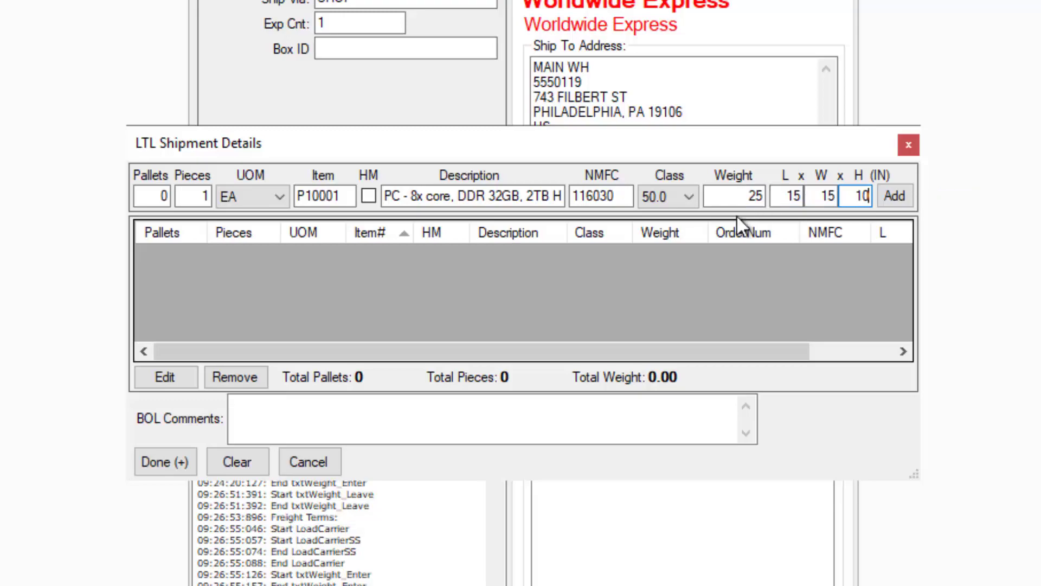
click(905, 199)
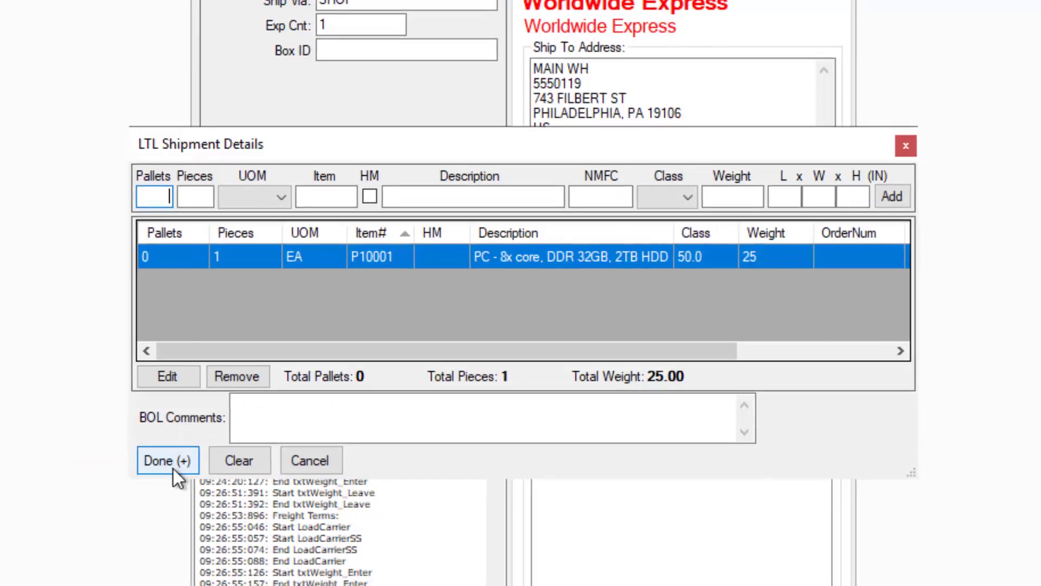
click(167, 461)
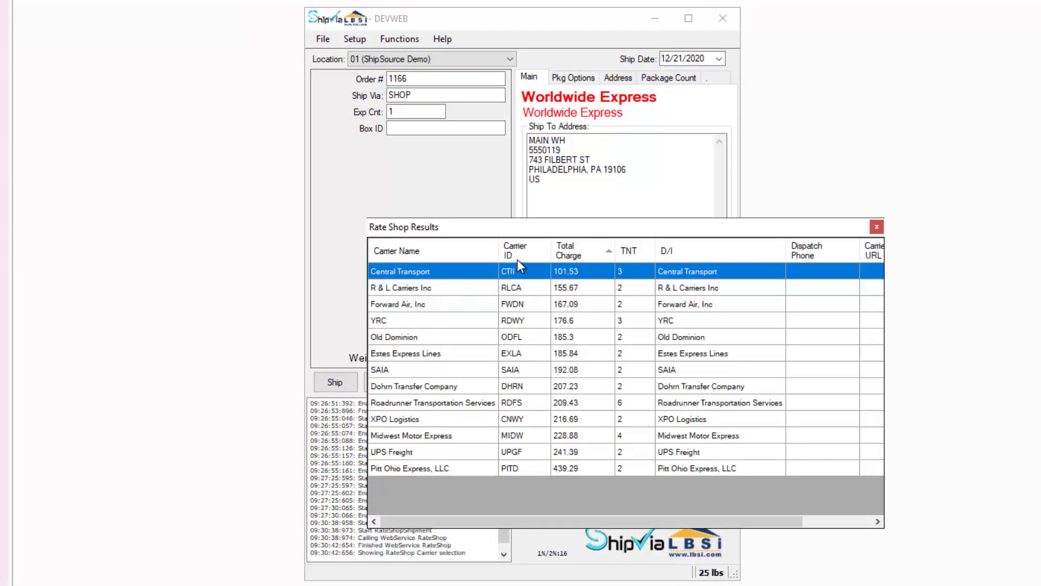
Step: Select Central Transport (CTII) at $101.53 from the LTL rate shop results
drag(563, 224, 467, 157)
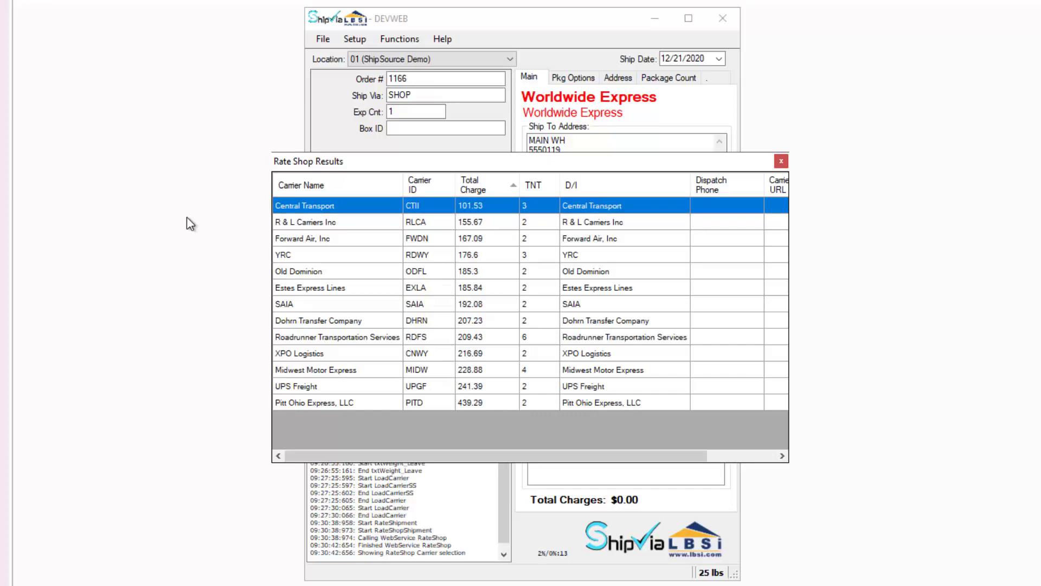
double_click(363, 210)
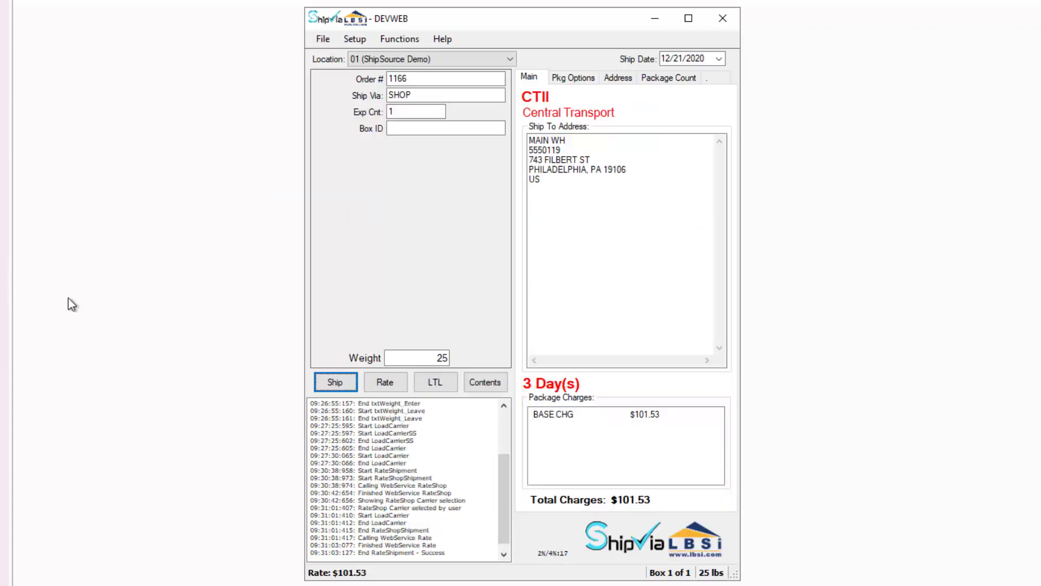
Step: Ship the LTL order with Central Transport, entering the shipment's PRO number
click(332, 387)
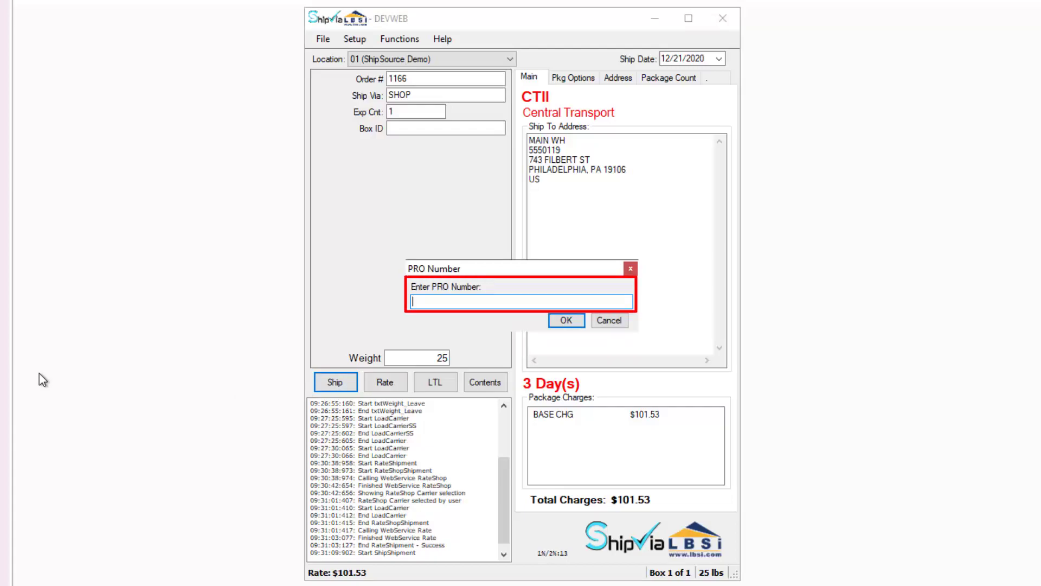
text(84698751)
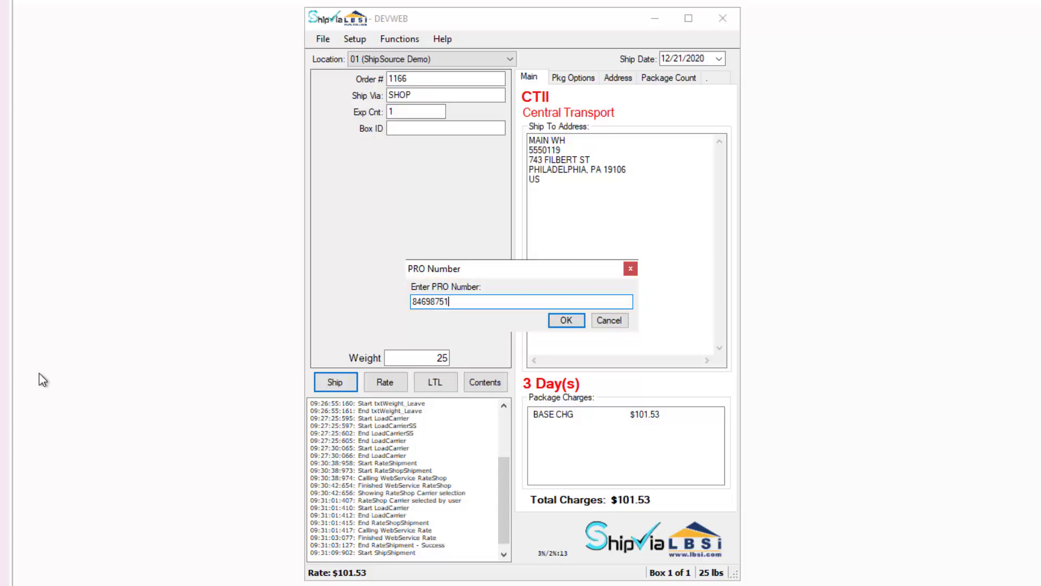
text(2)
click(566, 324)
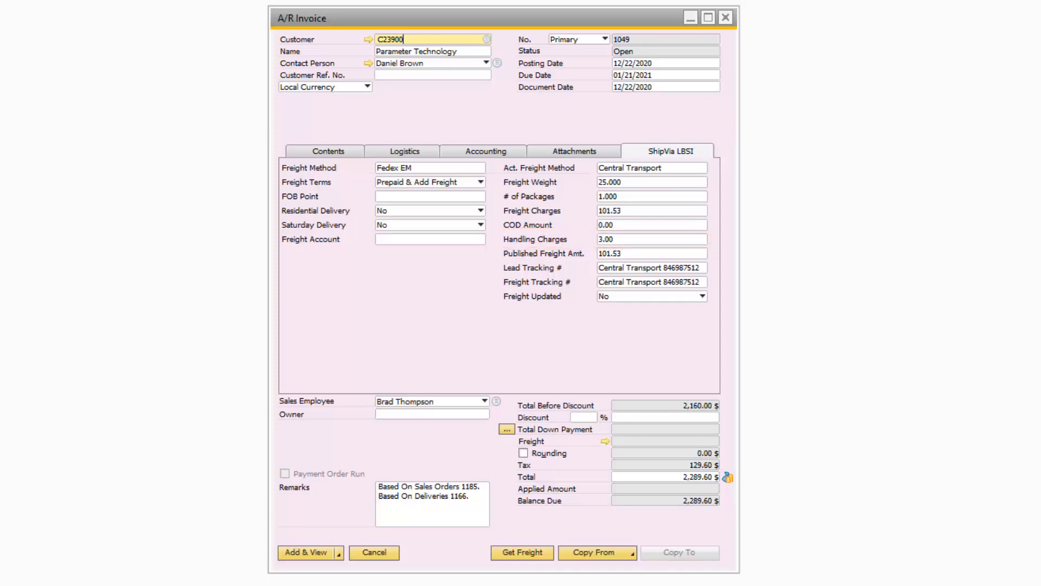
Step: Pull the 104.53 $ Central Transport freight into invoice 1049, bringing its total to 2,394.13 $
click(496, 552)
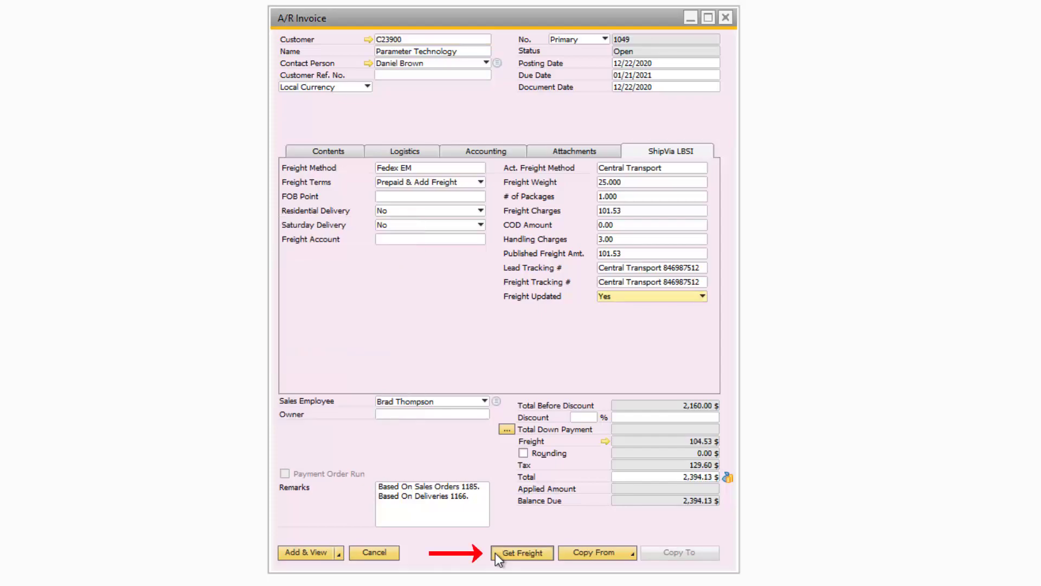